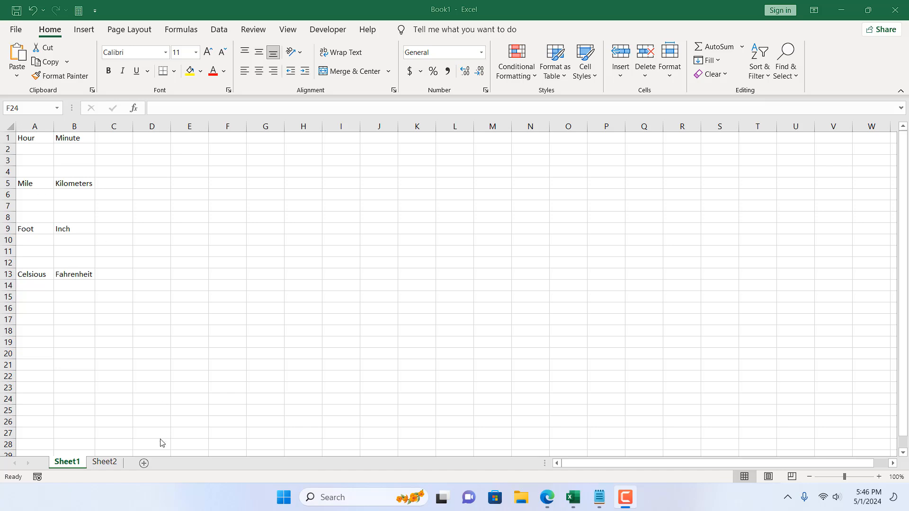
- Examine the list of measurement categories and CONVERT unit codes on Sheet2, from Weight and Mass down to the metric prefixes
left_click(106, 465)
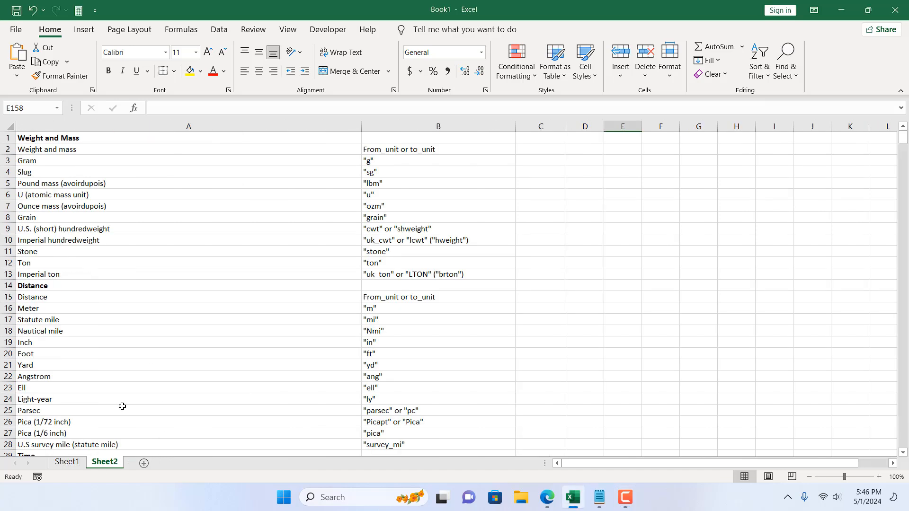
scroll(166, 318, "down", 6)
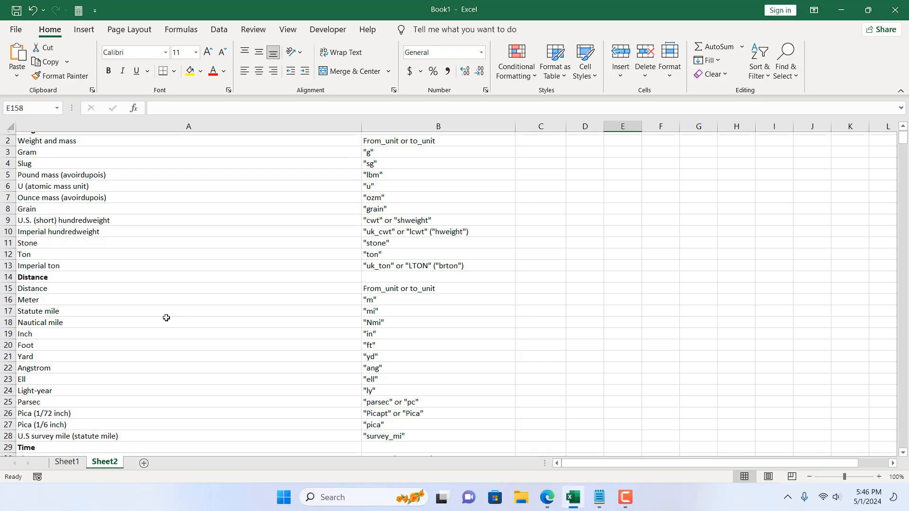
scroll(166, 318, "down", 20)
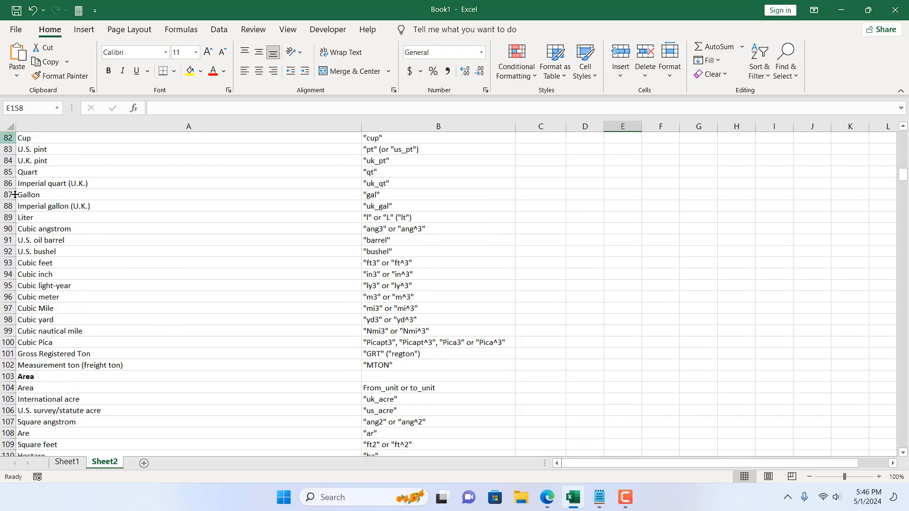
scroll(217, 338, "down", 12)
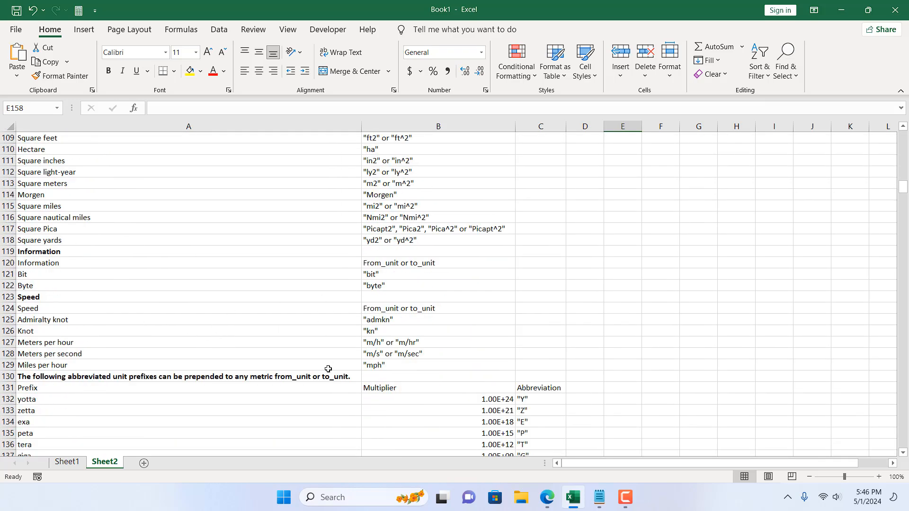
scroll(328, 368, "up", 20)
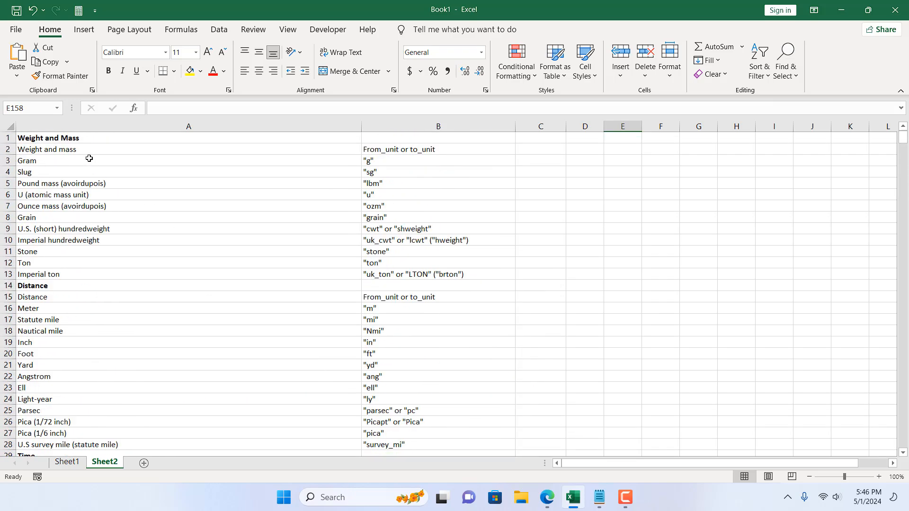
left_click(72, 288)
scroll(73, 292, "down", 6)
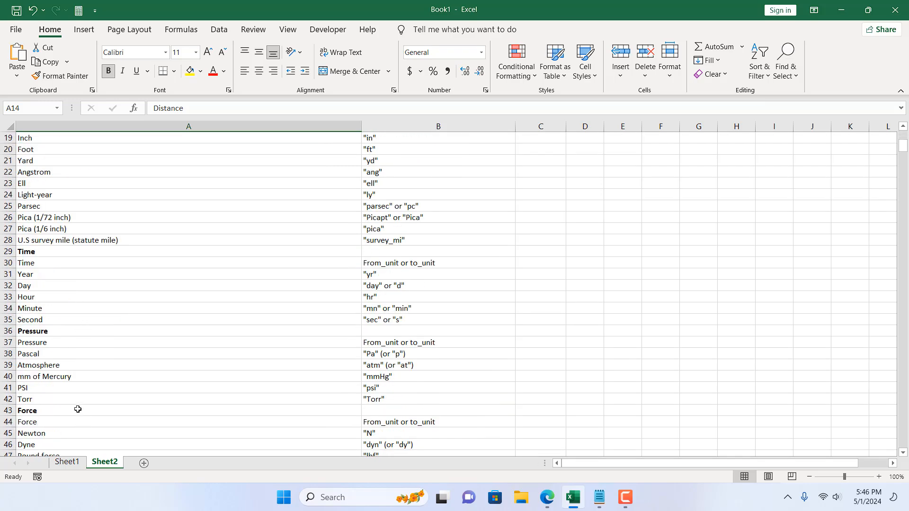
left_click(78, 409)
scroll(78, 409, "down", 3)
left_click(76, 374)
scroll(79, 398, "down", 3)
left_click(79, 398)
scroll(76, 407, "down", 1)
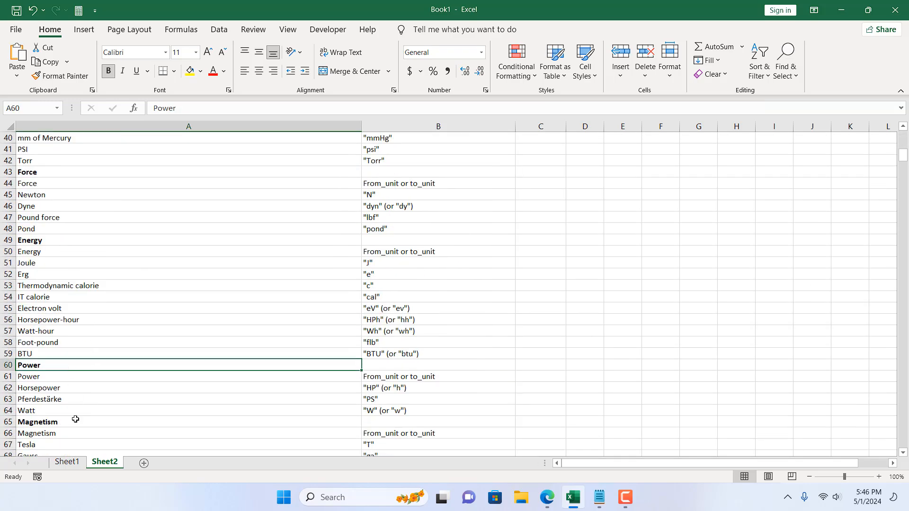
scroll(80, 369, "down", 4)
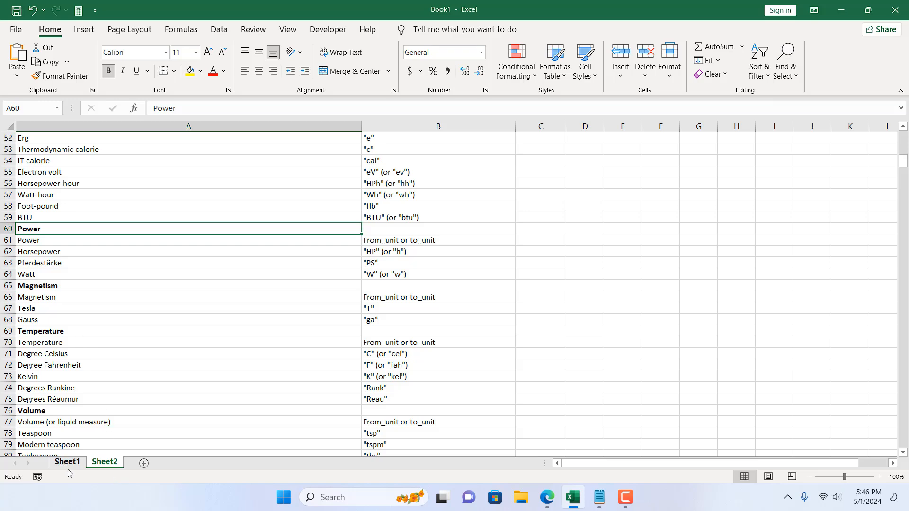
scroll(160, 374, "down", 6)
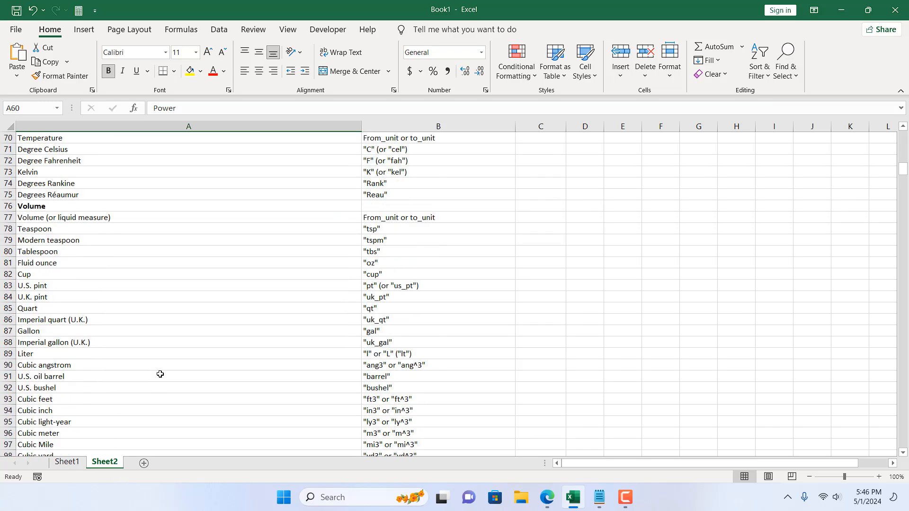
scroll(160, 374, "up", 20)
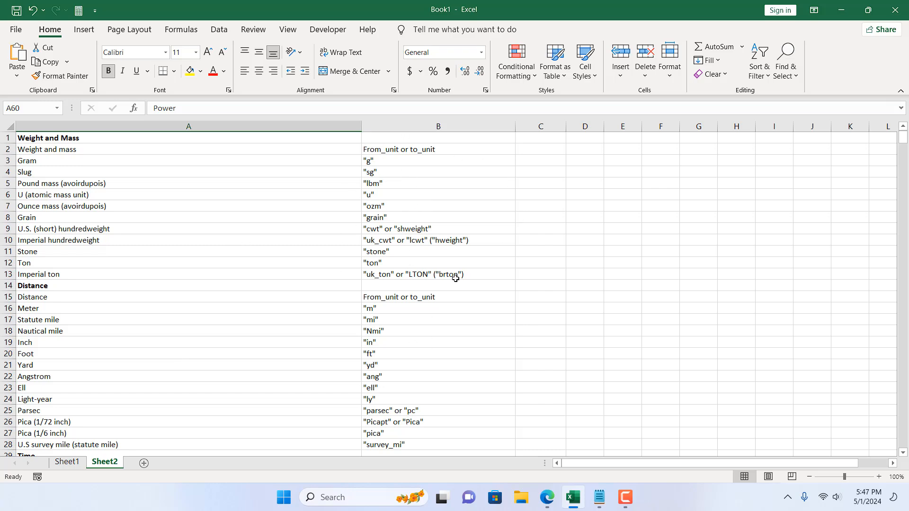
- On Sheet1, enter 1 as the Hour, Mile, Foot and Celsious value in cells A2, A6, A10 and A14
left_click(59, 463)
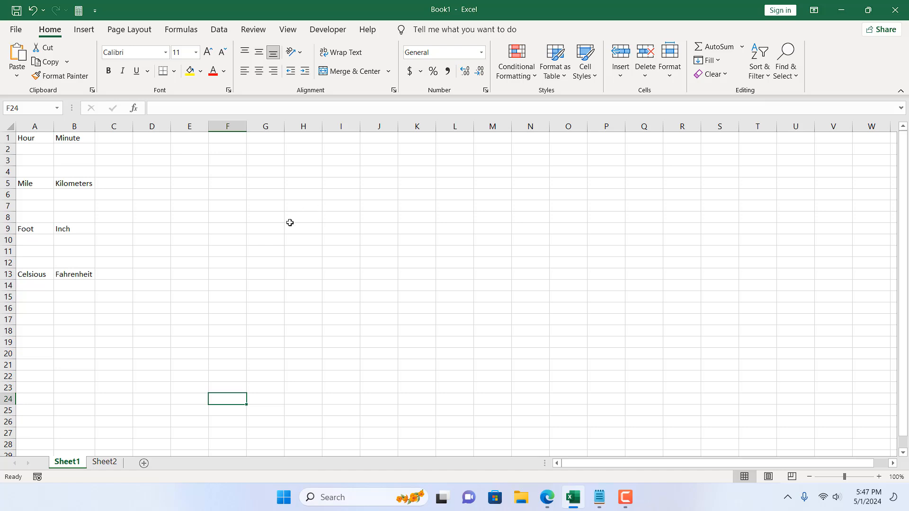
left_click(36, 153)
type("1")
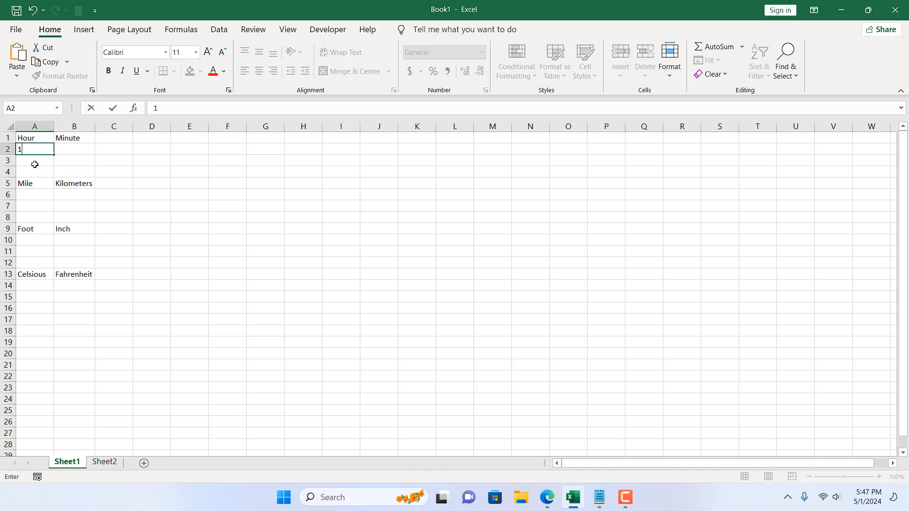
left_click(35, 195)
type("1")
left_click(36, 240)
type("1")
left_click(38, 285)
type("1")
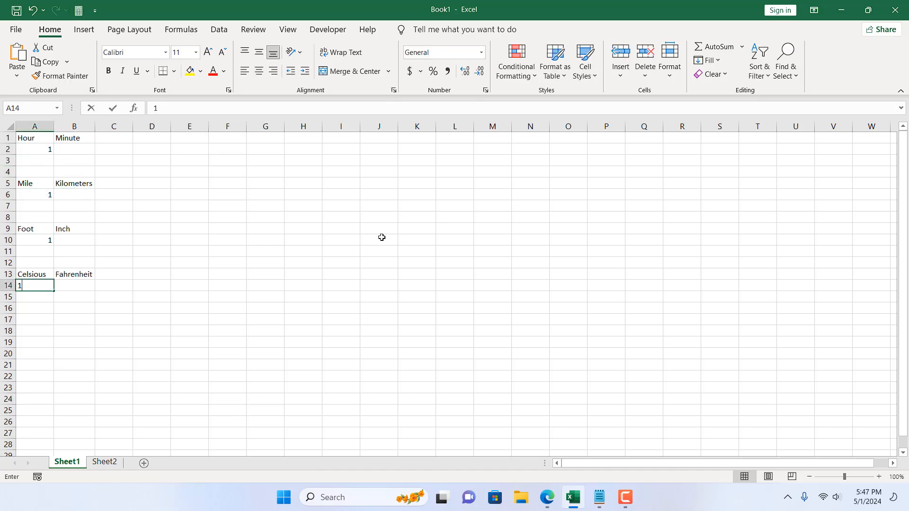
left_click(303, 239)
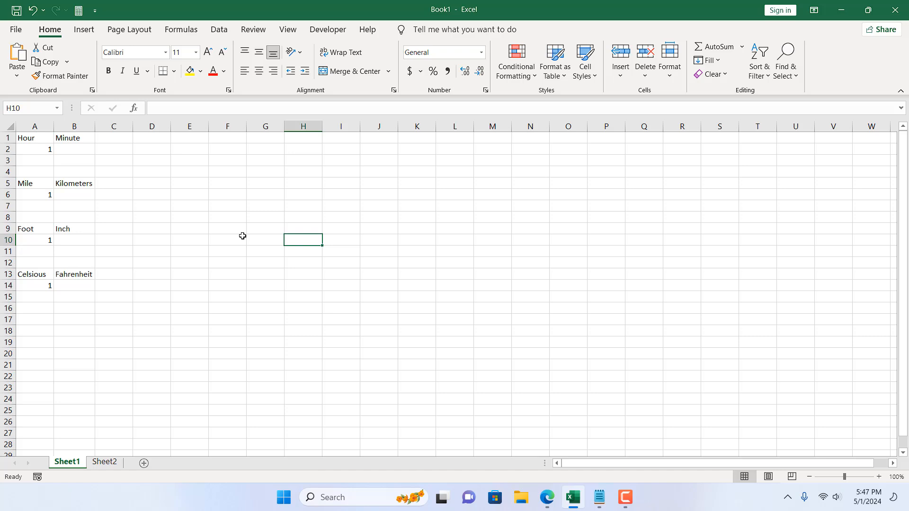
- Convert the hour value to minutes in cell B2 with the formula =CONVERT(A2,"hr","mn")
left_click(27, 150)
left_click(65, 149)
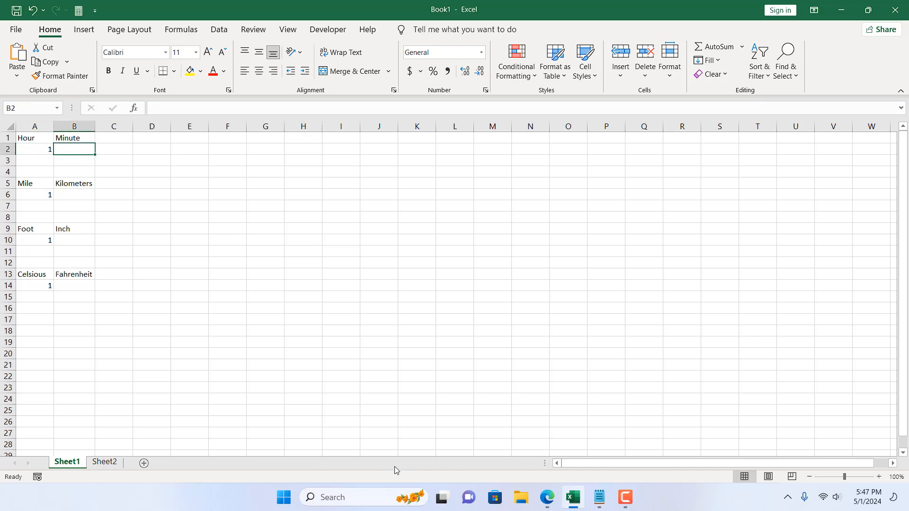
type("=")
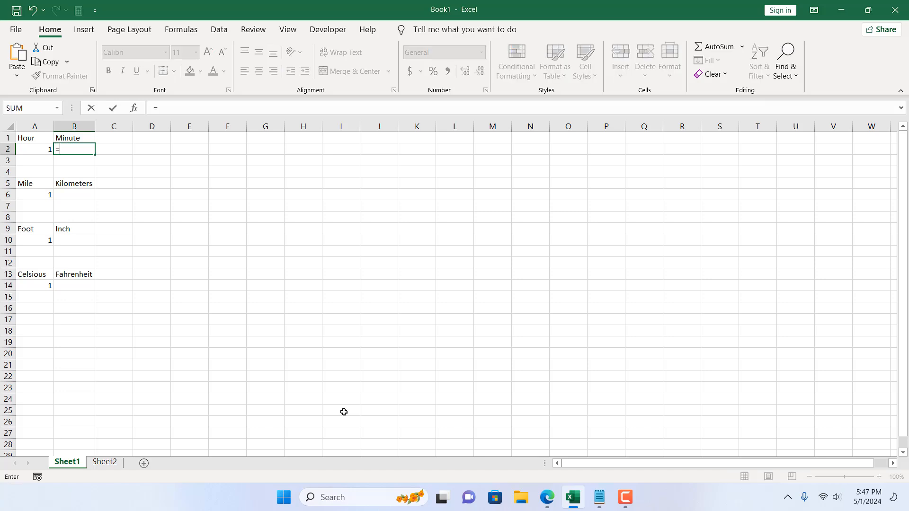
type("Conver")
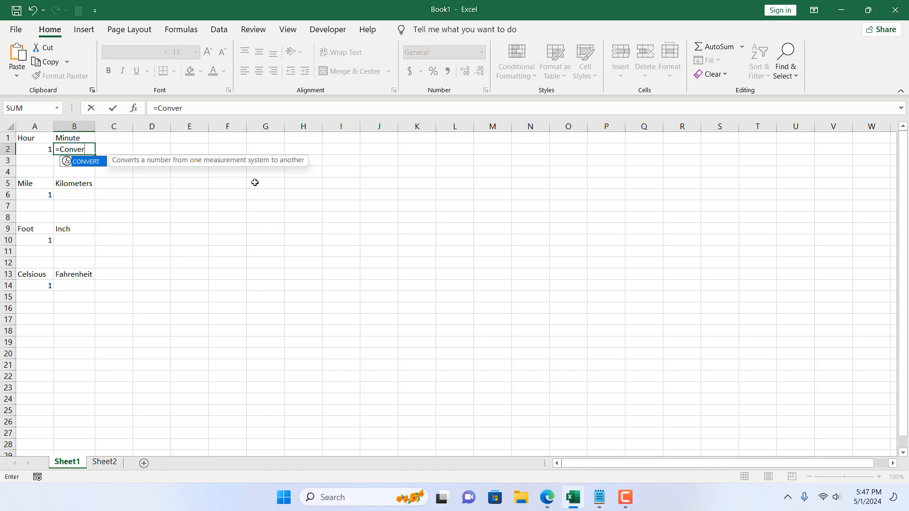
double_click(89, 162)
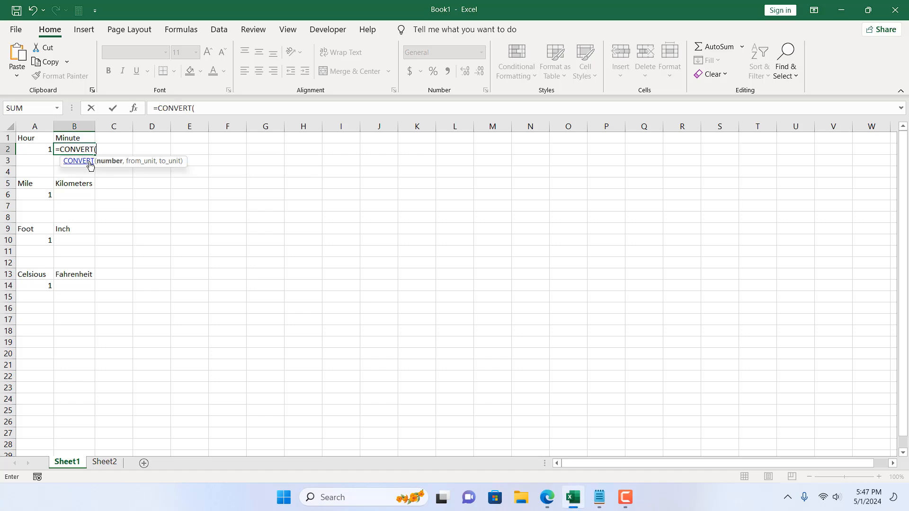
left_click(31, 149)
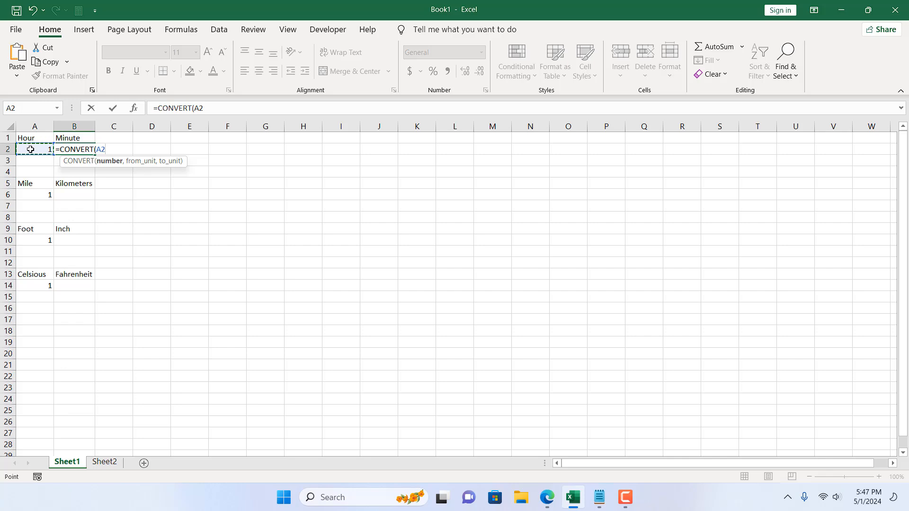
type(",")
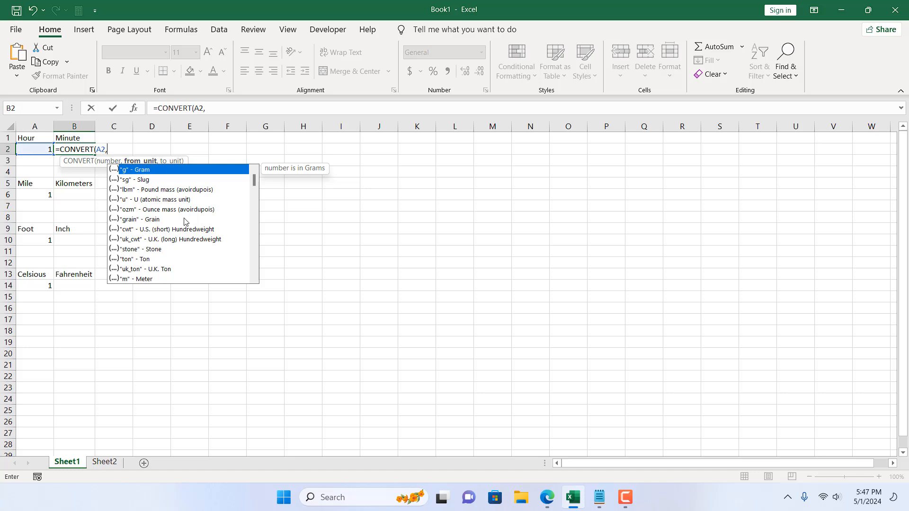
scroll(185, 222, "down", 3)
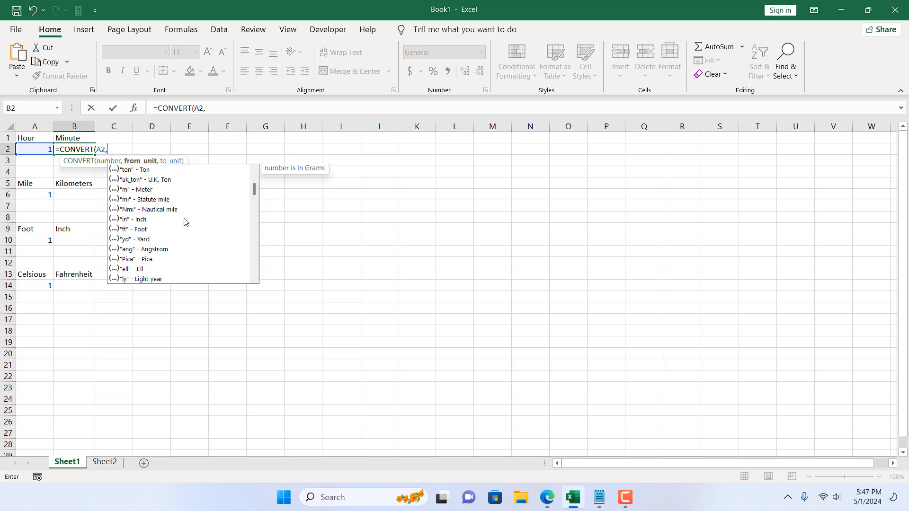
scroll(184, 221, "down", 5)
left_click(136, 211)
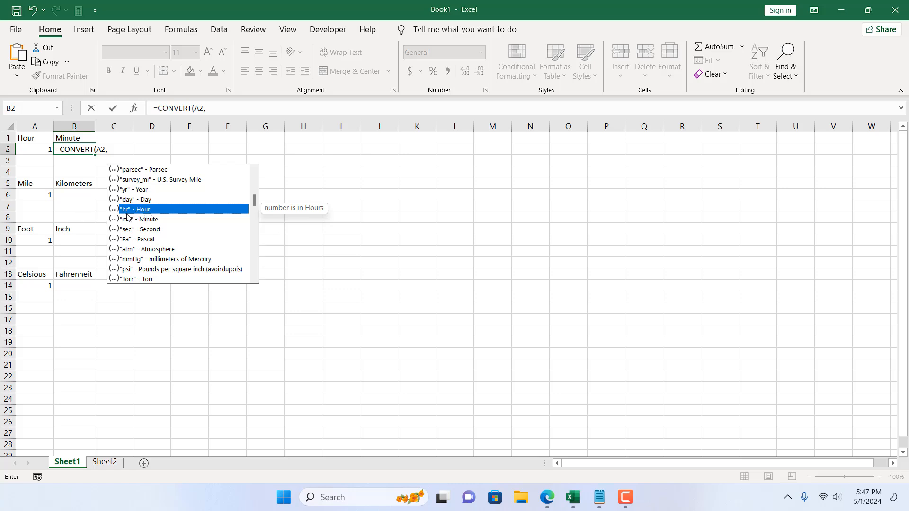
double_click(159, 211)
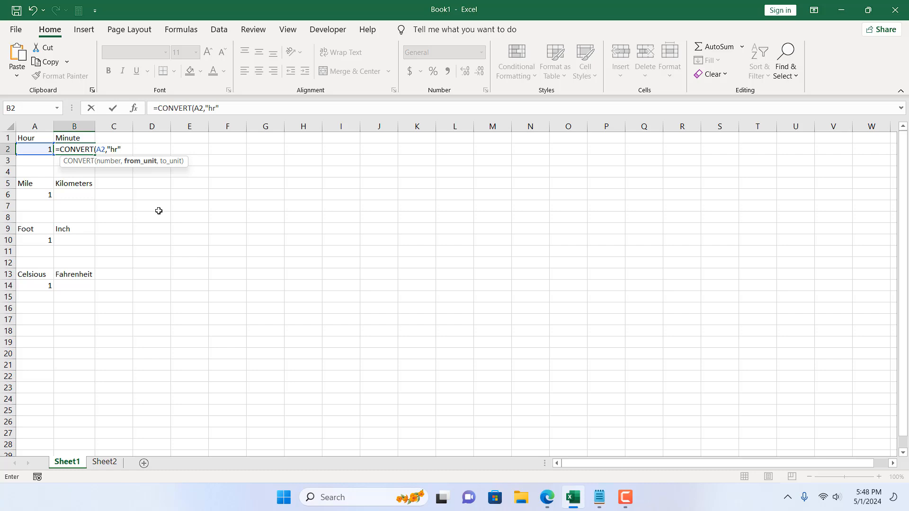
type(",")
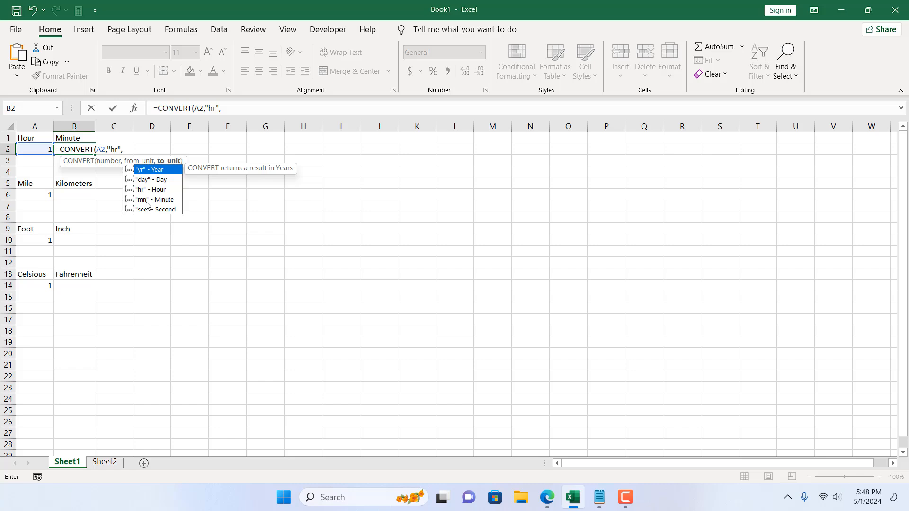
double_click(171, 201)
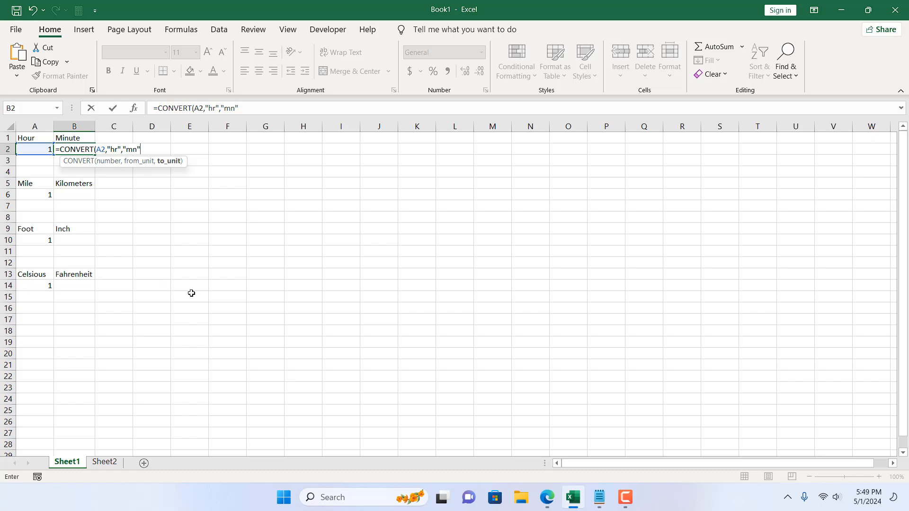
key("Return")
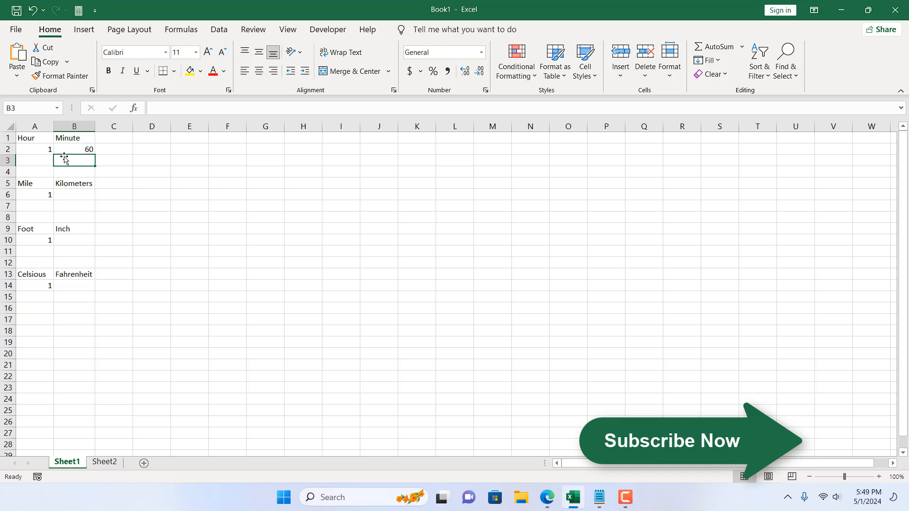
- Convert the mile value to kilometers in cell B6 with the formula =CONVERT(A6,"mi","km")
left_click(69, 193)
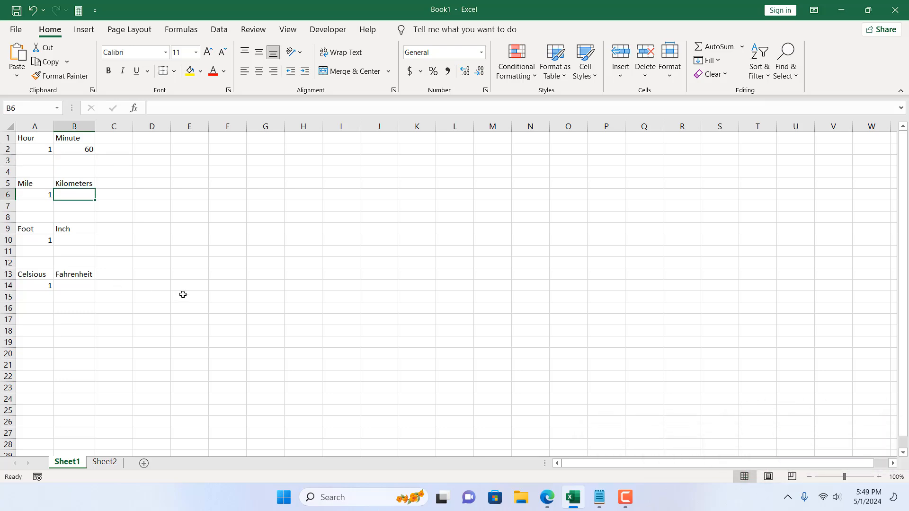
type("=")
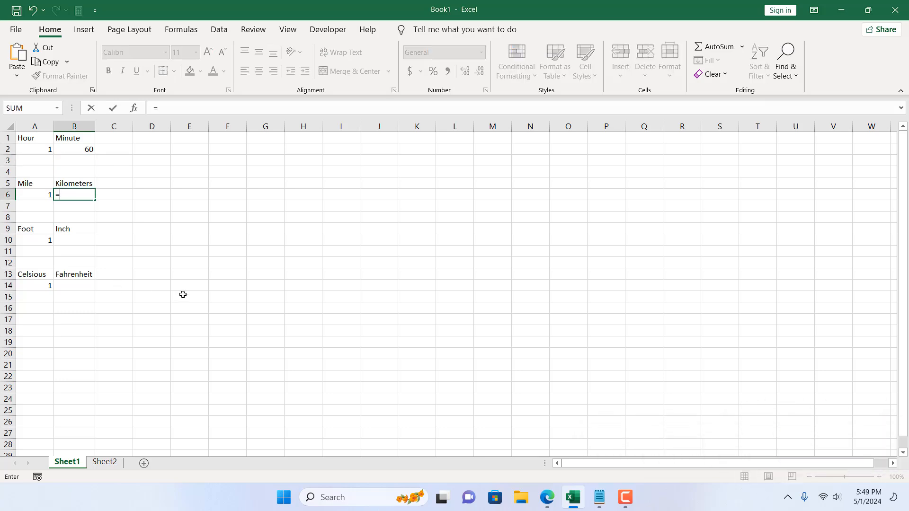
type("convert")
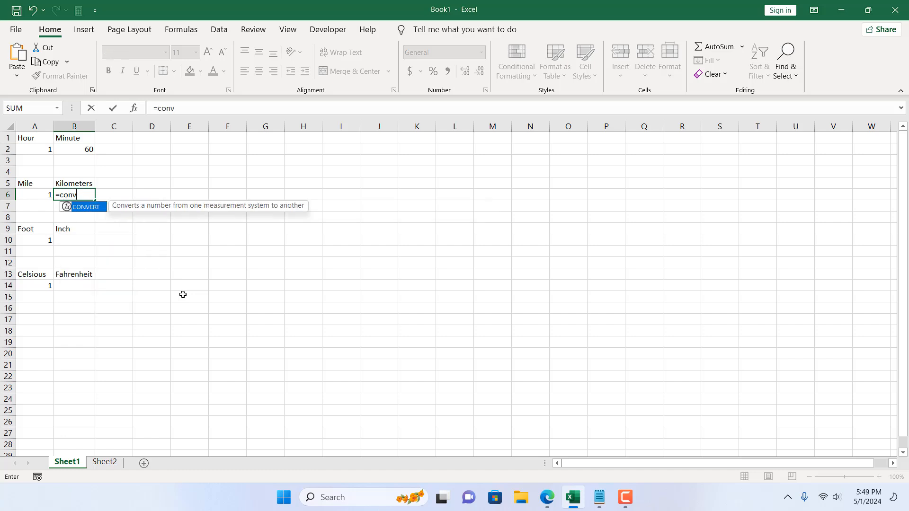
double_click(86, 209)
left_click(39, 192)
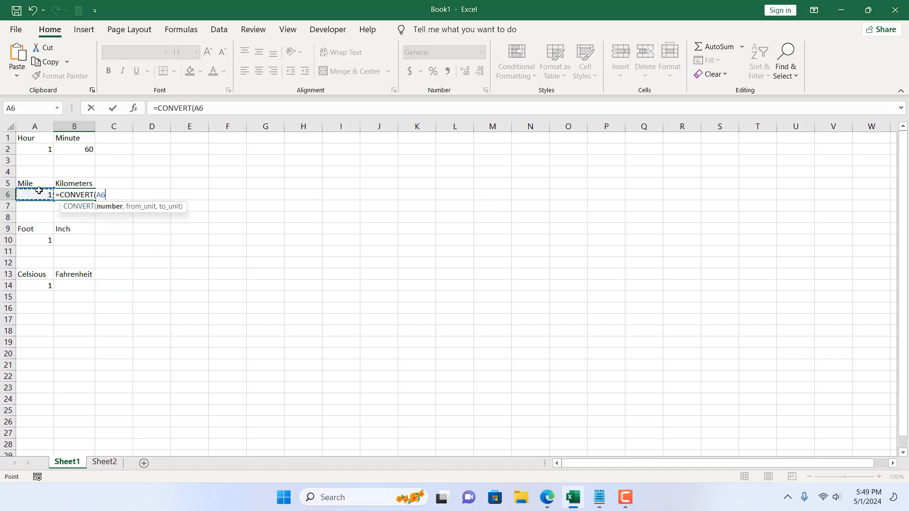
type(",")
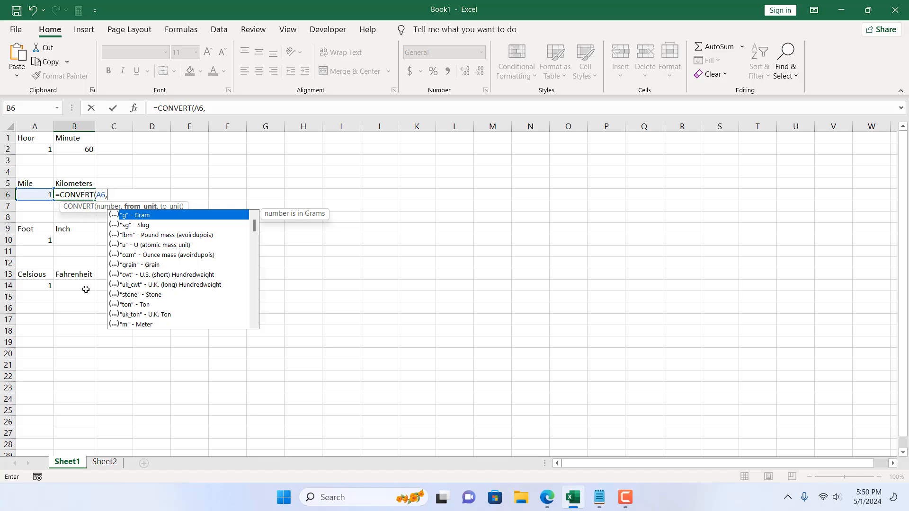
type("\"mi\",")
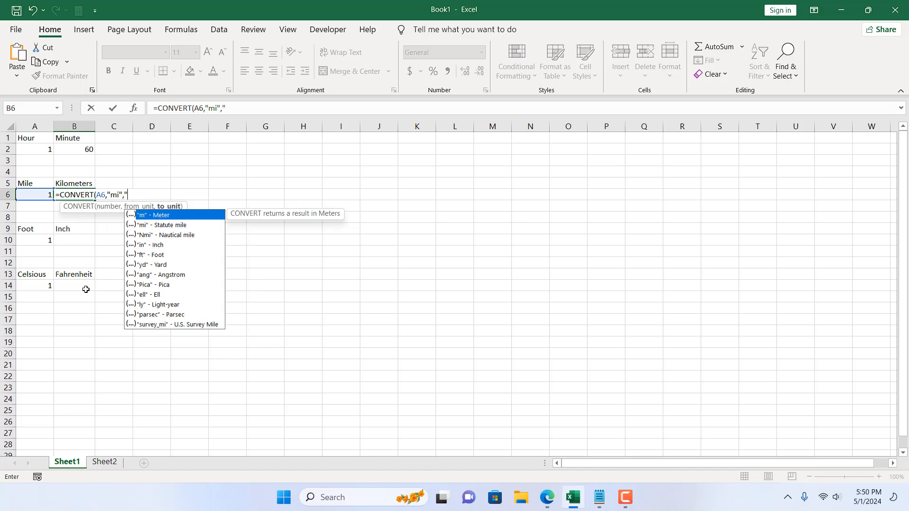
type("\"km\")")
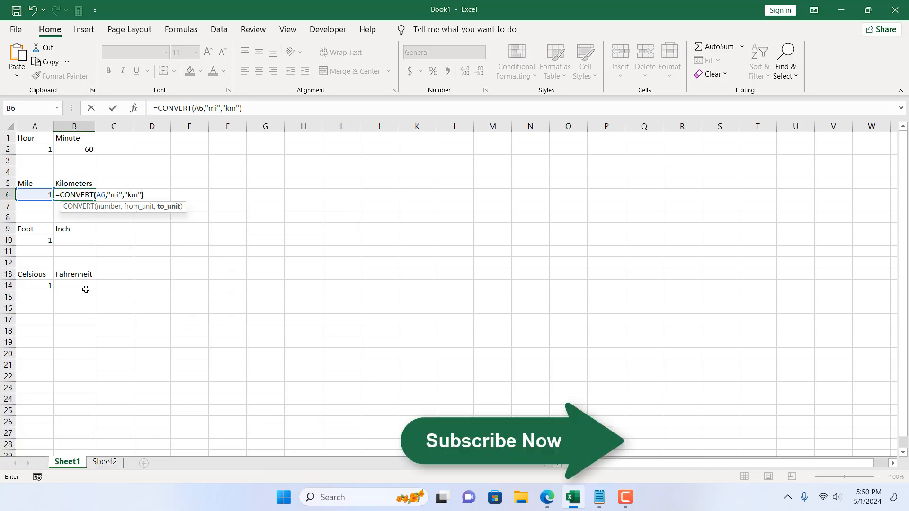
key("Return")
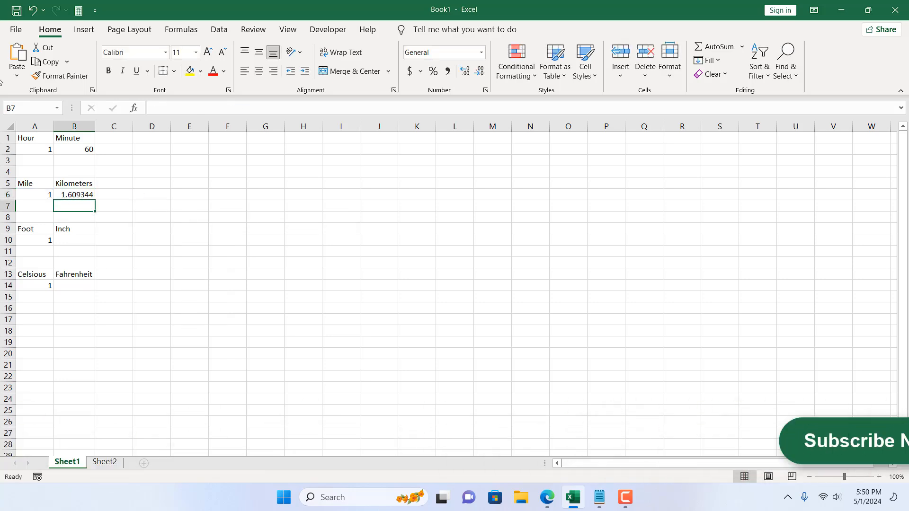
left_click(30, 196)
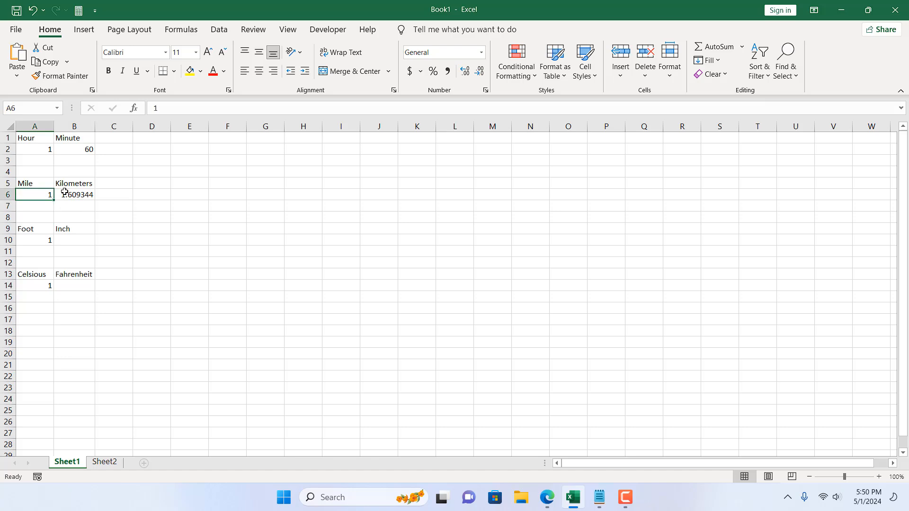
left_click(67, 194)
- Select the empty Inch result cell B10, and consult the unit code list on Sheet2
left_click(68, 238)
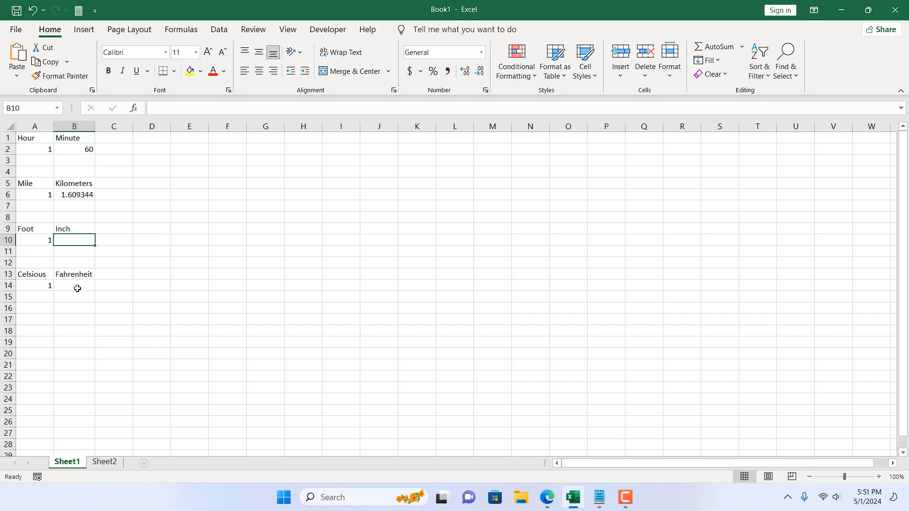
left_click(111, 465)
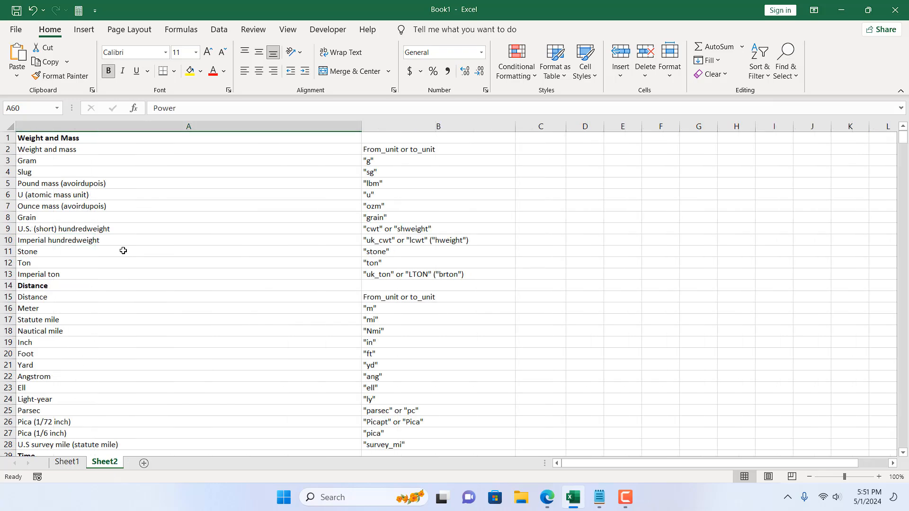